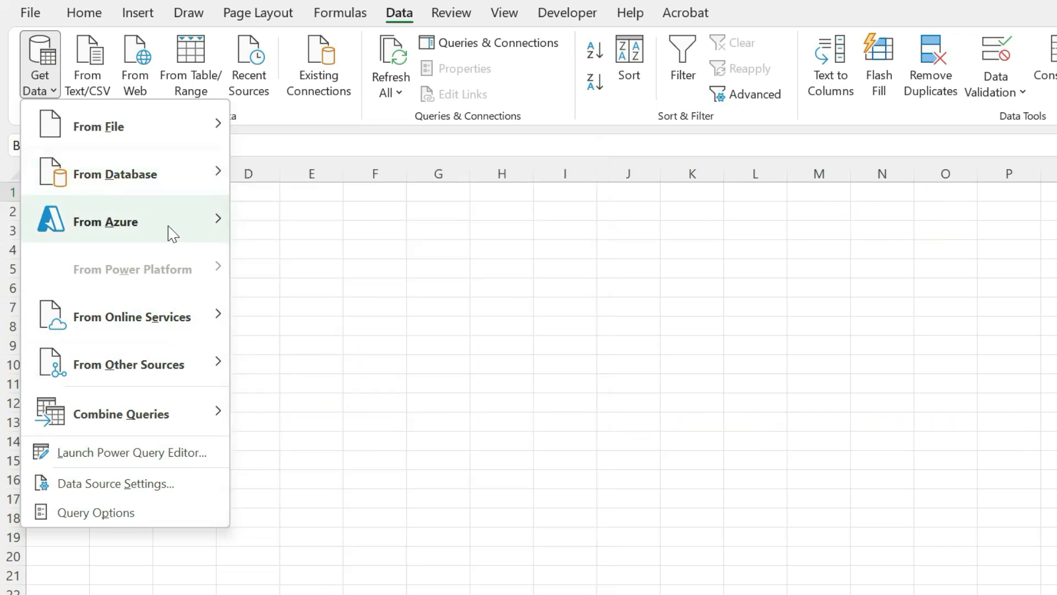
mouse_move(172, 234)
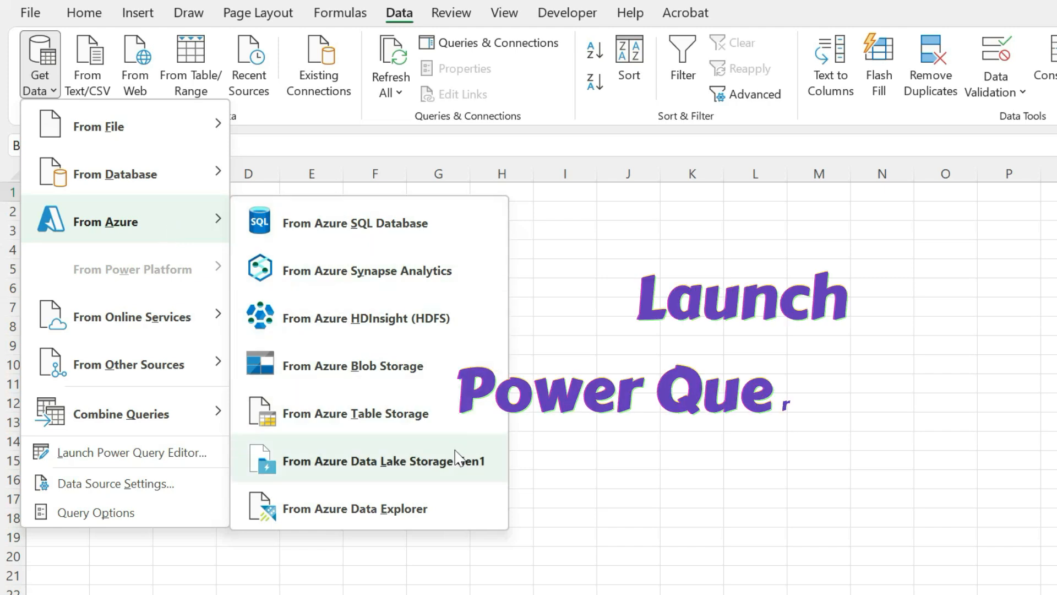
mouse_move(200, 320)
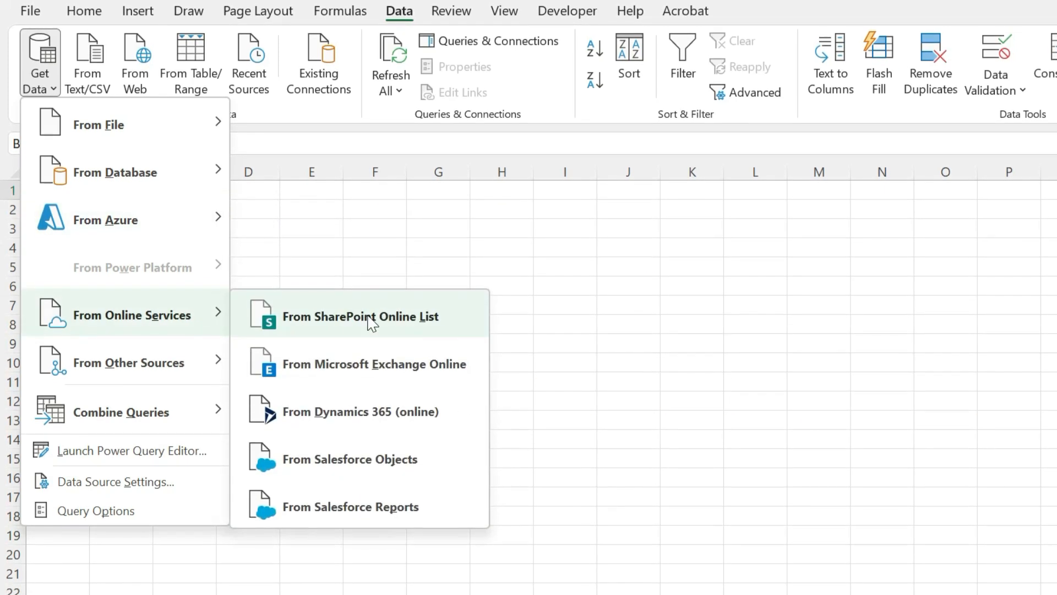
mouse_move(196, 370)
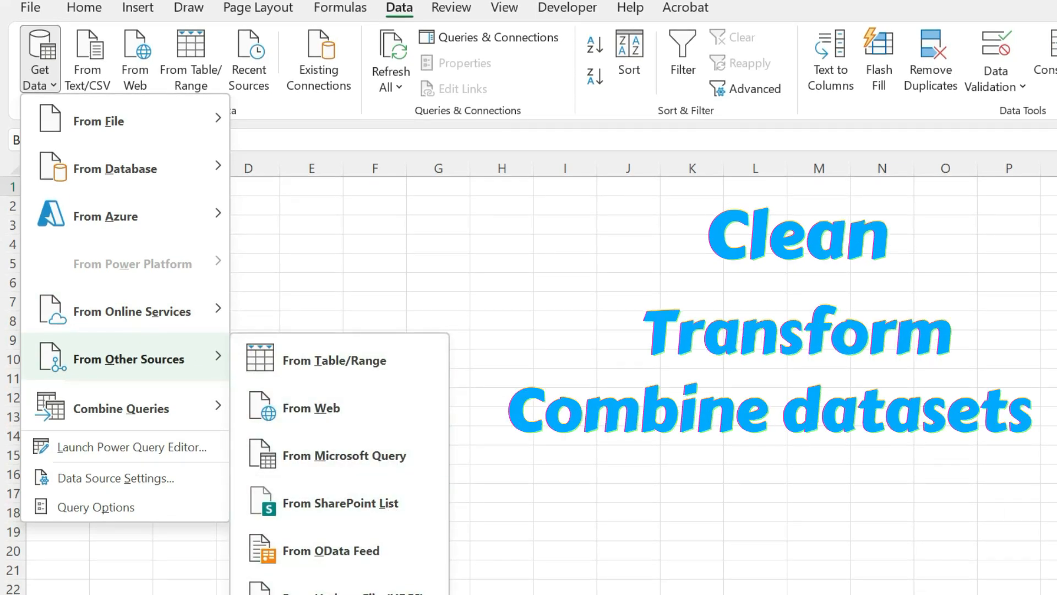
mouse_move(145, 418)
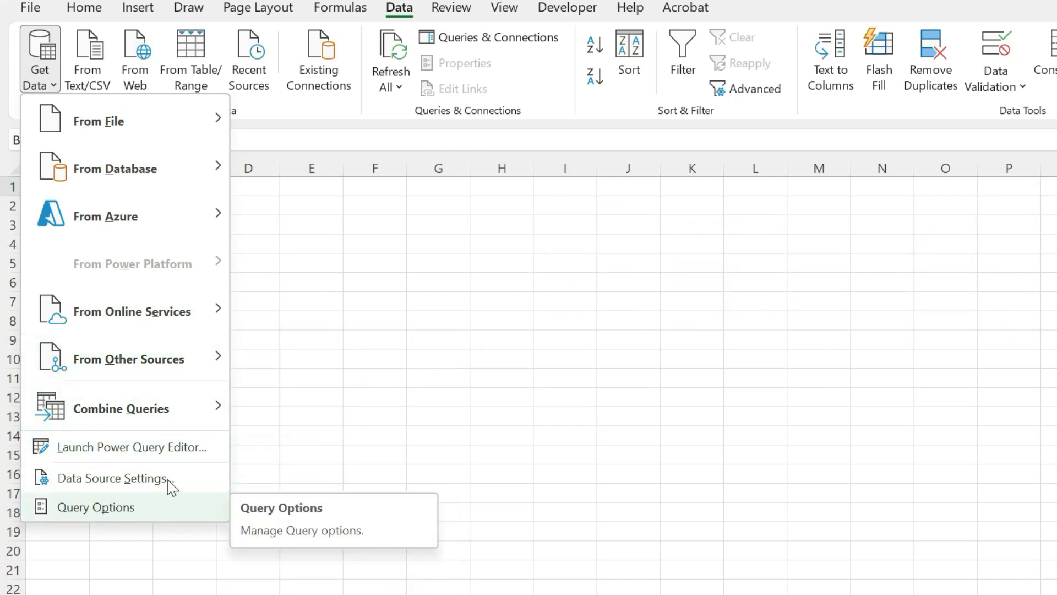
click(334, 229)
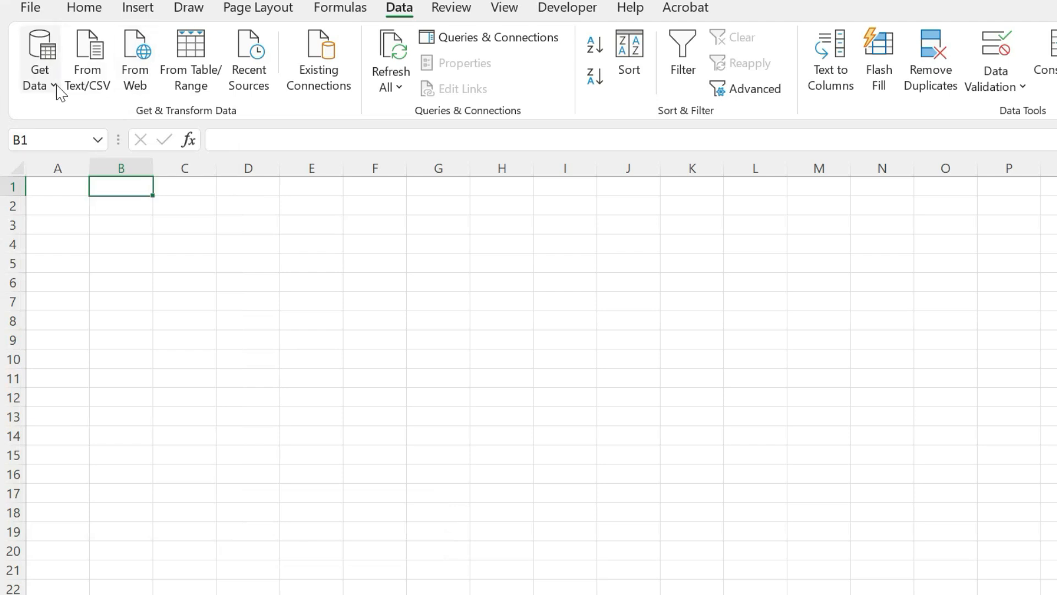
click(337, 351)
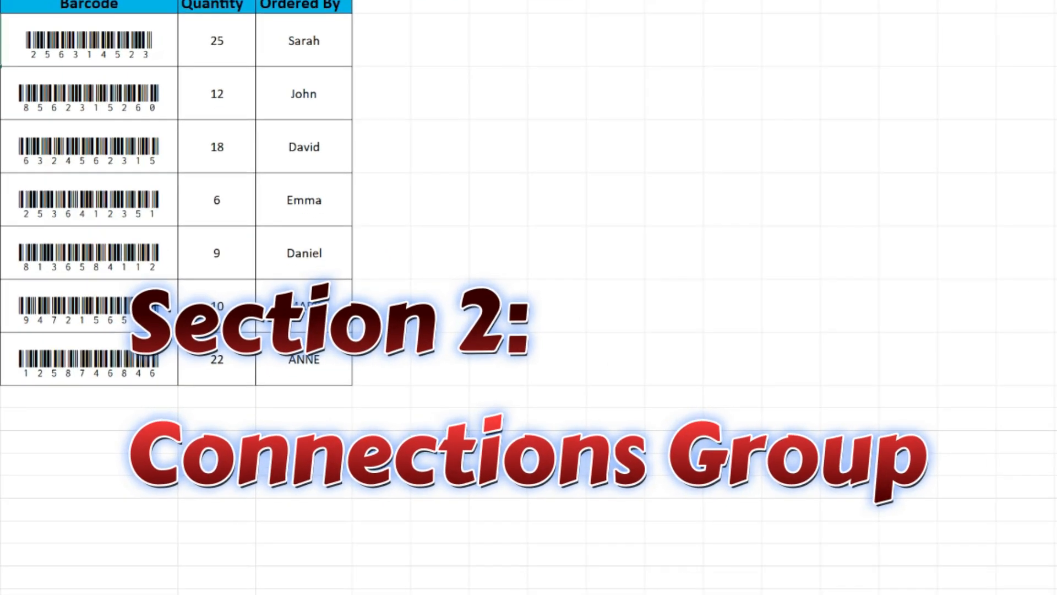
Show the workbook's queries and connections and select the first query in the list.
click(108, 326)
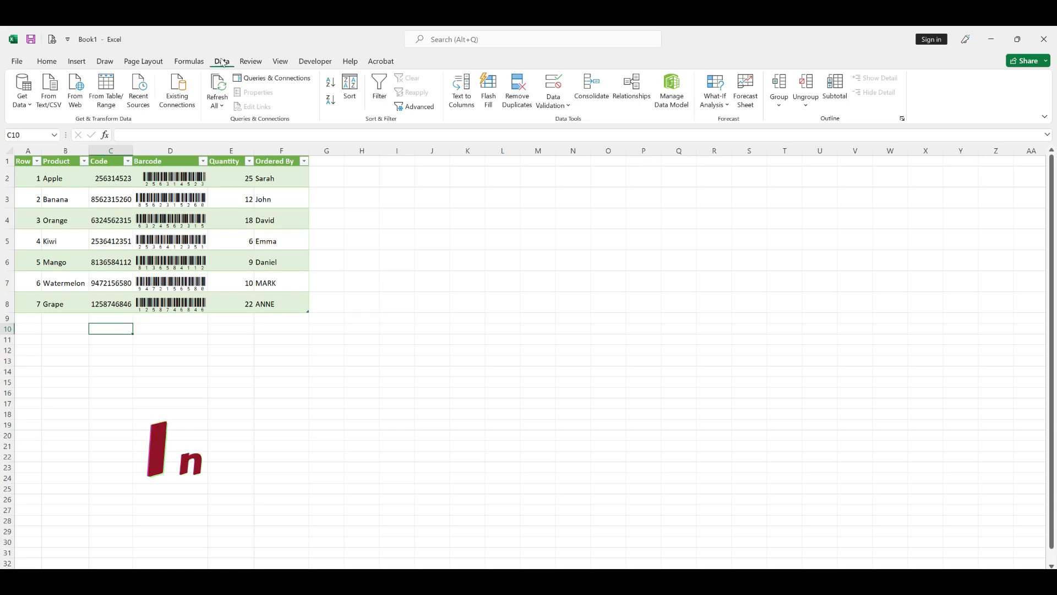
click(271, 77)
click(903, 216)
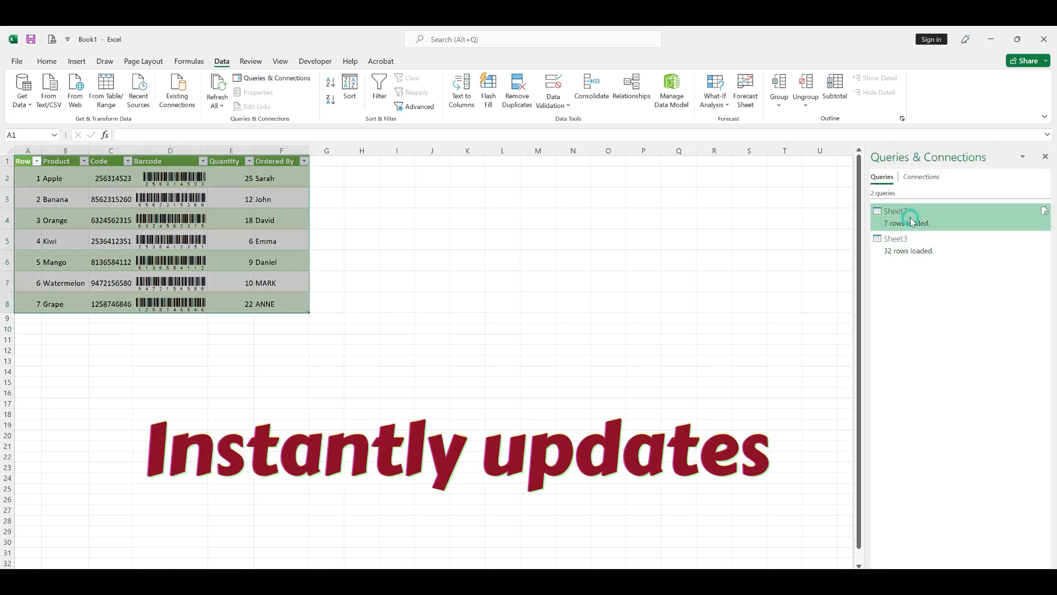
click(611, 280)
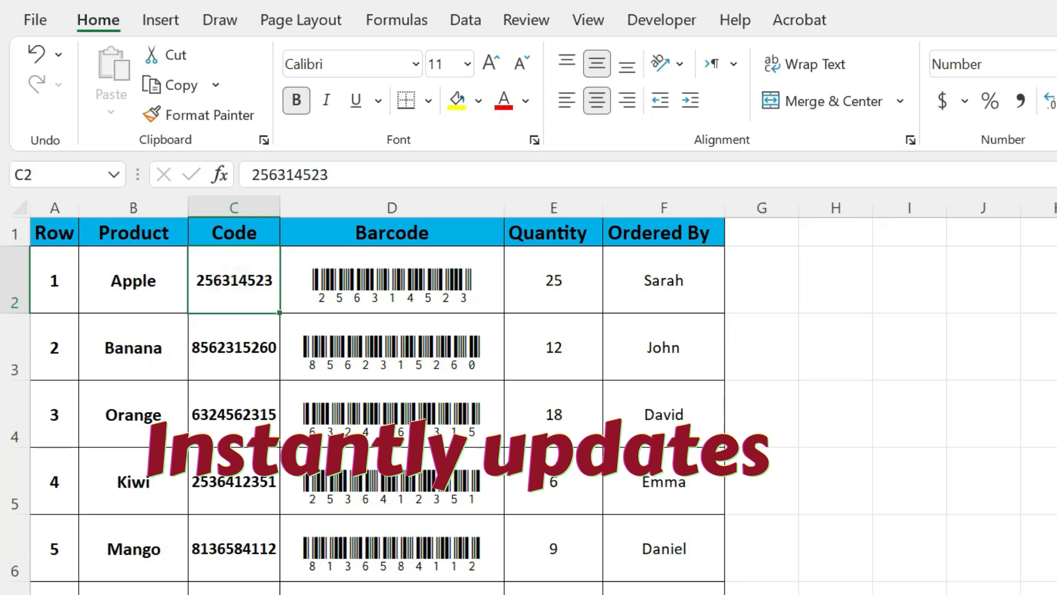
text(122322)
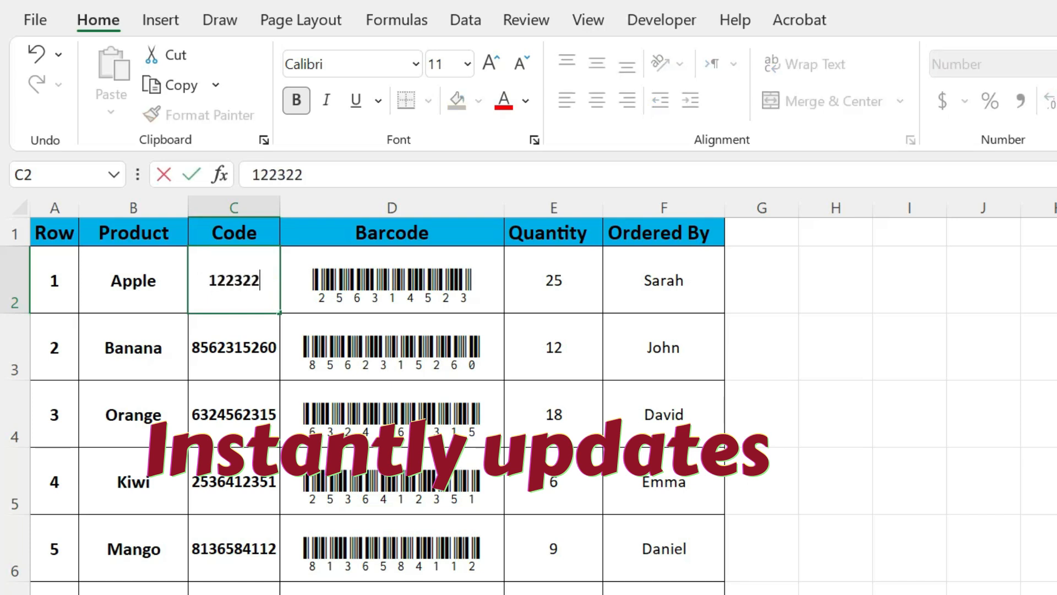
text(3256)
key(Return)
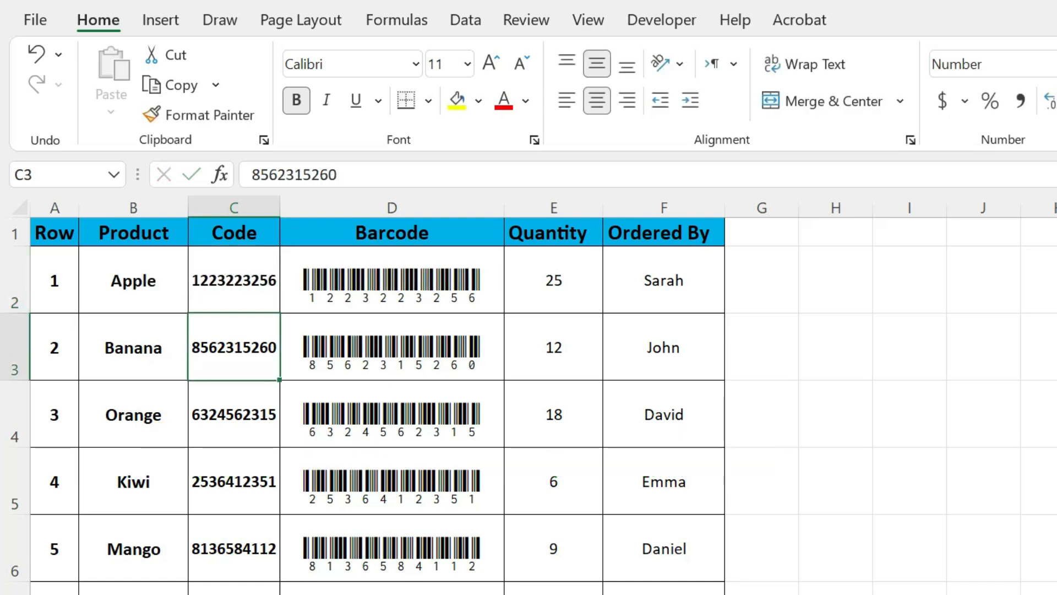
Refresh all connections so the imported table picks up the changed Apple code from the source sheet.
click(237, 291)
click(380, 289)
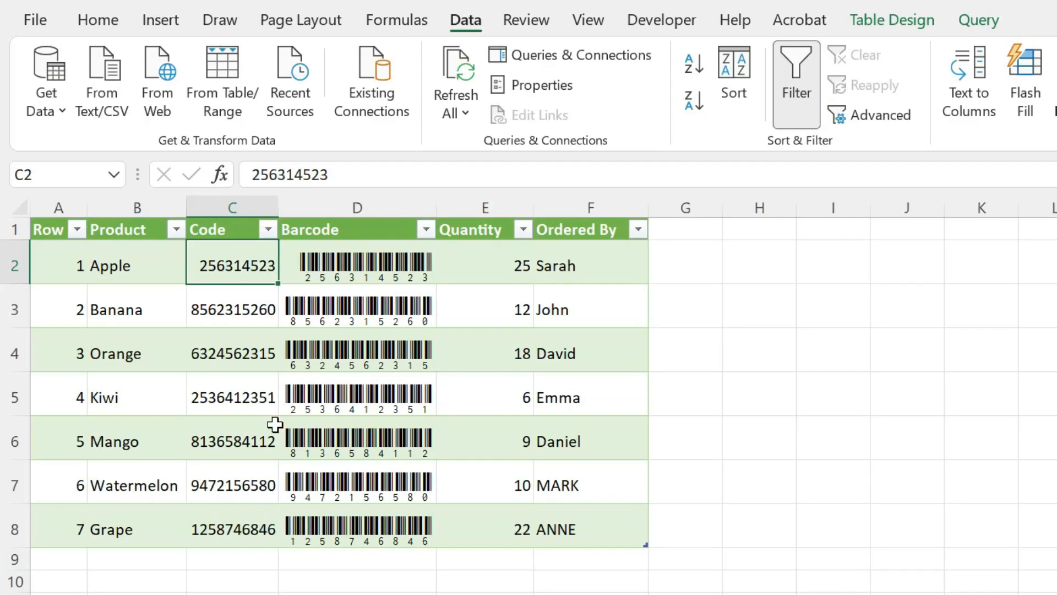
click(465, 75)
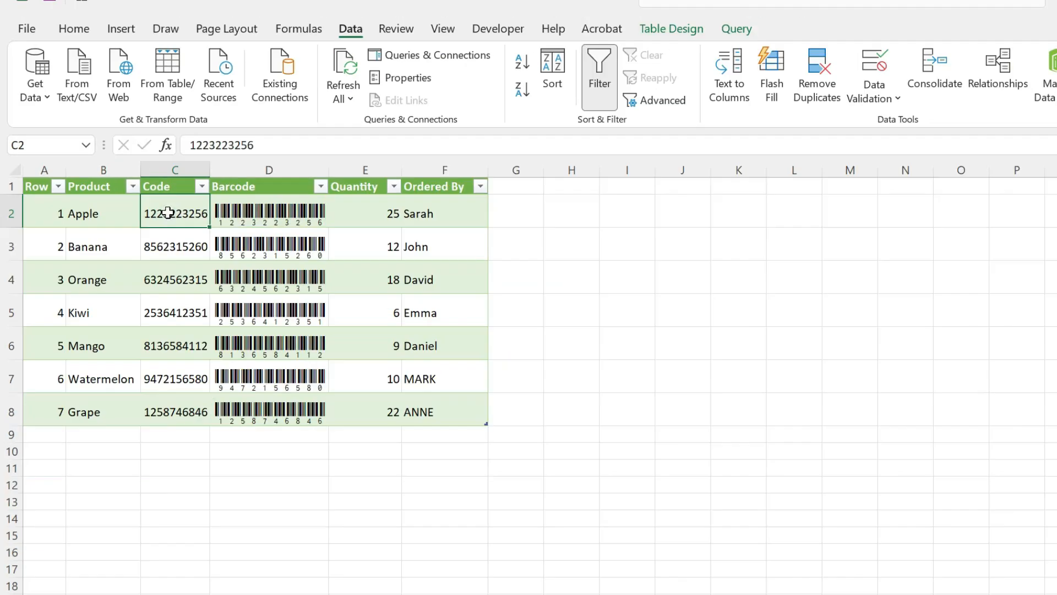
Sort the imported table by the Code column in descending order and return it to ascending order.
click(569, 55)
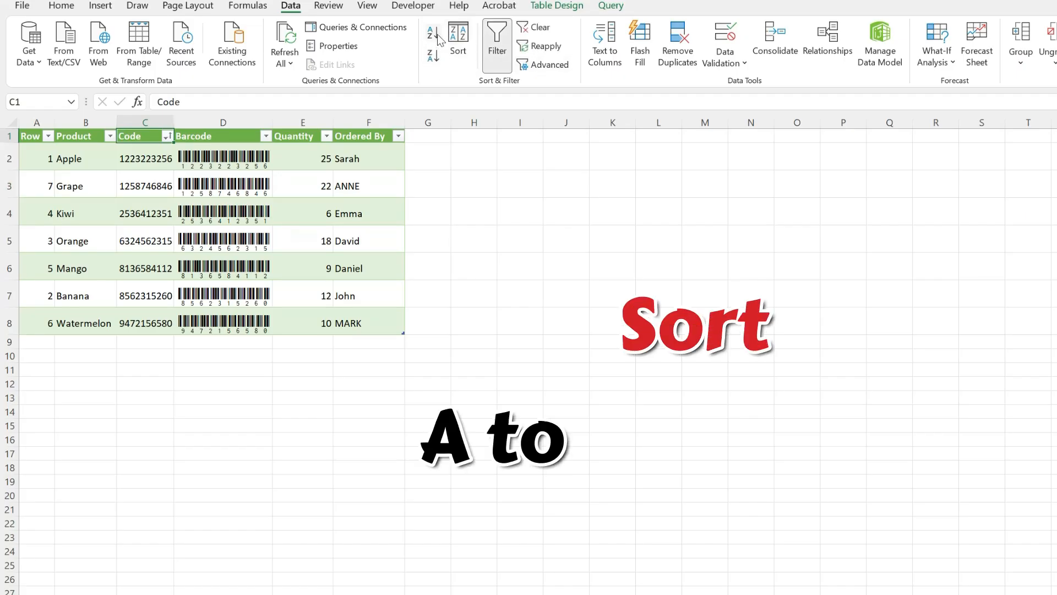
click(434, 55)
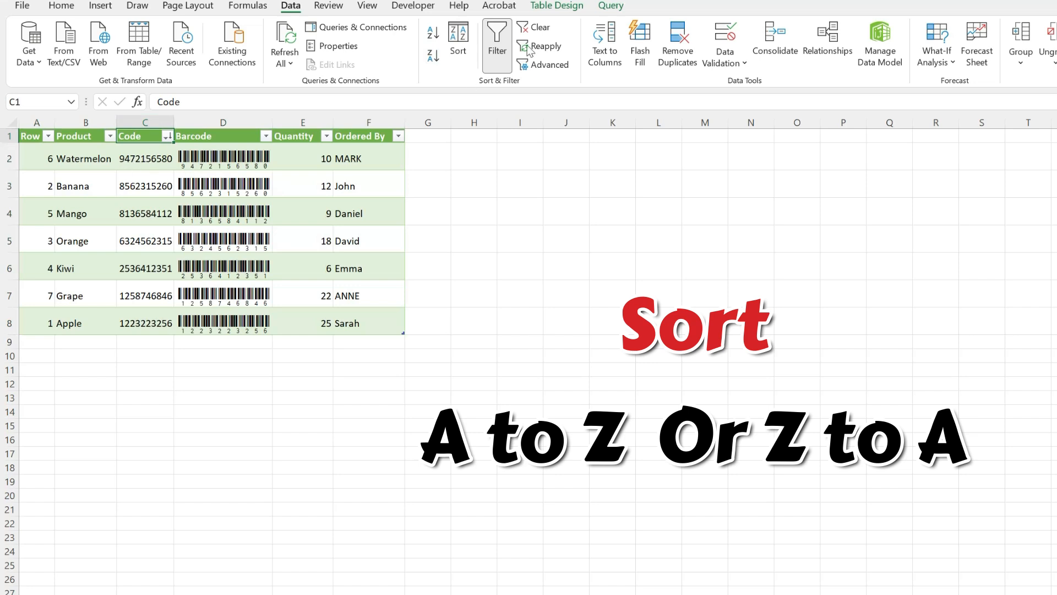
click(435, 40)
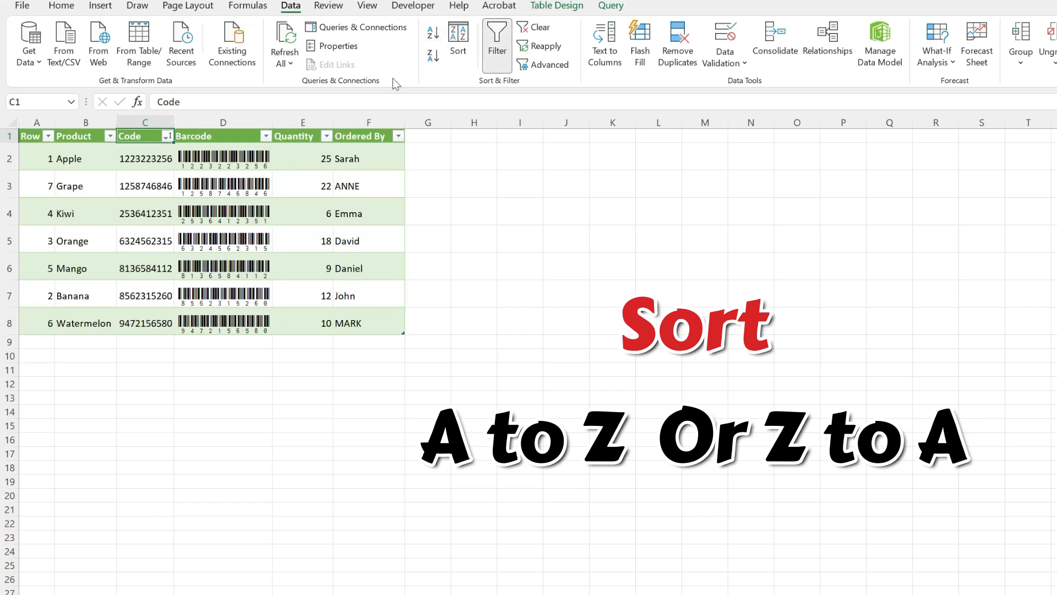
Start a custom sort of the table and add four blank sort levels below the Code level.
click(459, 49)
drag(516, 156, 628, 131)
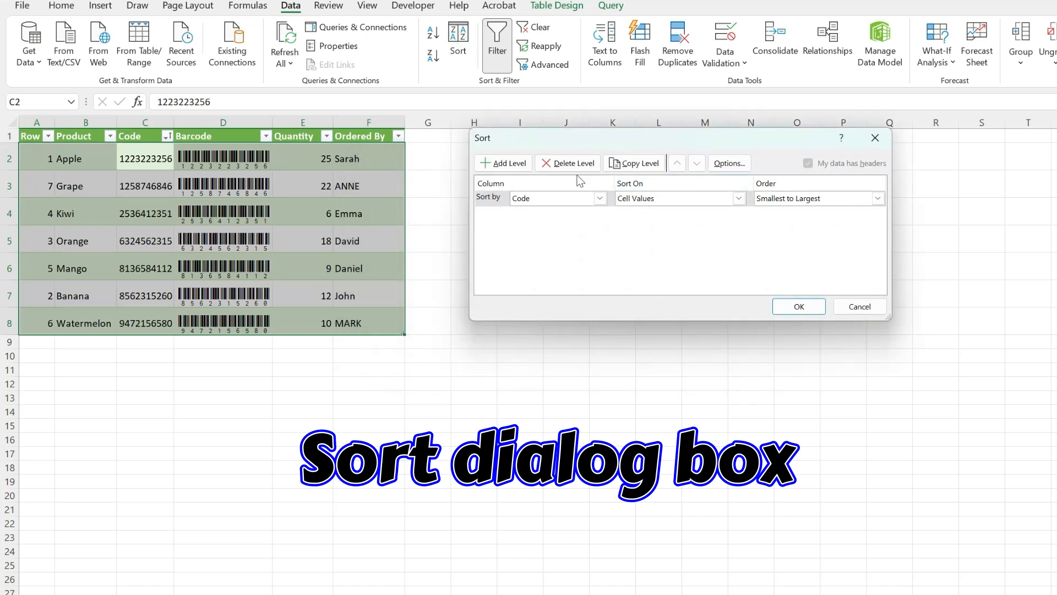
click(509, 163)
click(509, 163)
click(509, 163)
click(509, 163)
Delete the four blank sort levels and apply the sort by Code, smallest to largest.
click(567, 164)
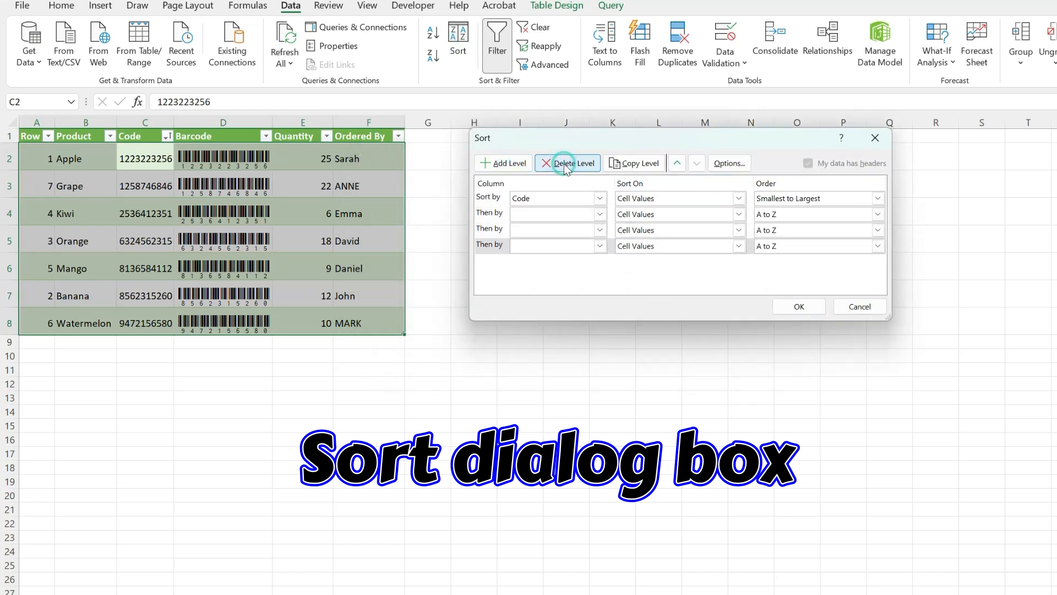
click(567, 165)
click(567, 166)
click(567, 164)
click(798, 306)
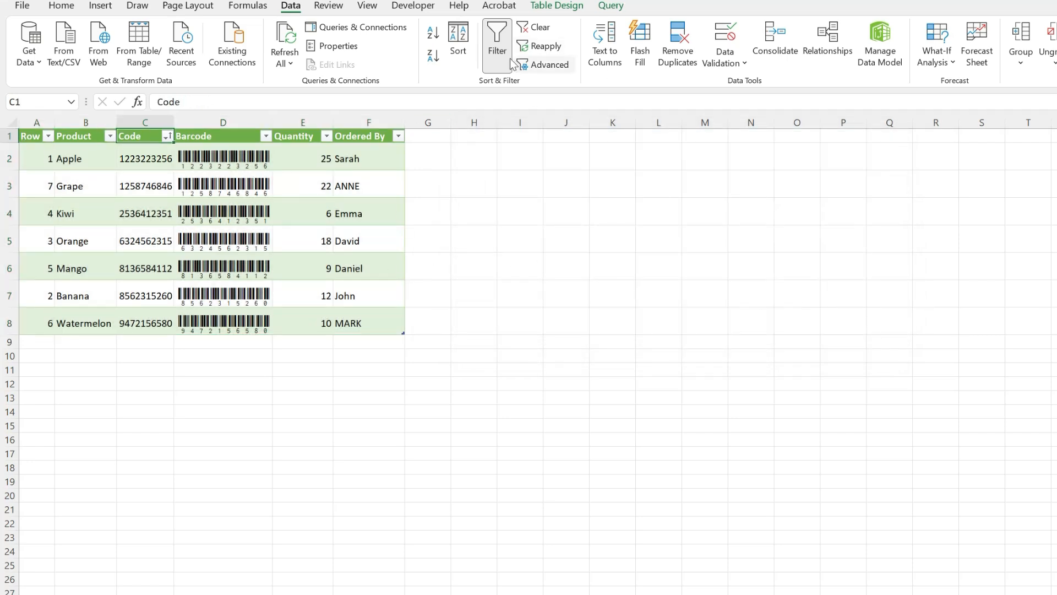
Turn the filter buttons in the table's header row off and back on.
click(497, 44)
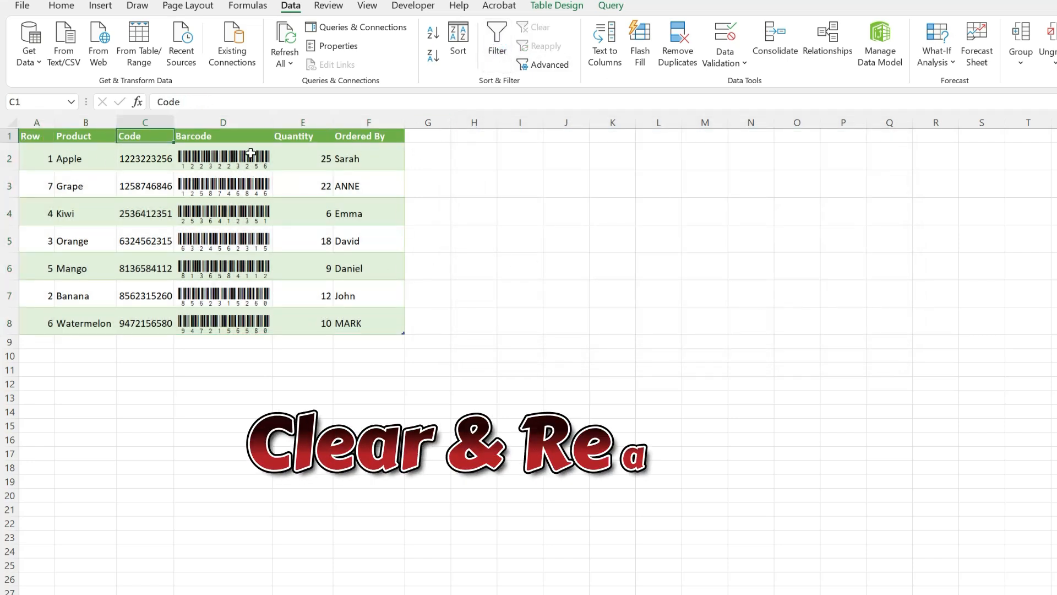
click(497, 44)
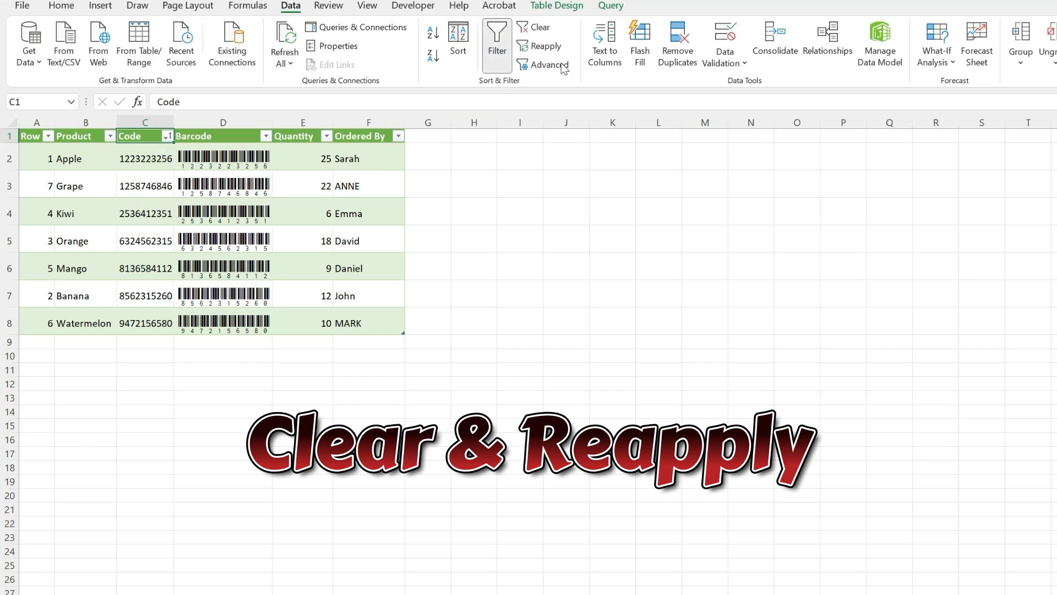
Clear a descending sort from the Code column and sort the table by Code, smallest to largest.
click(432, 57)
click(551, 31)
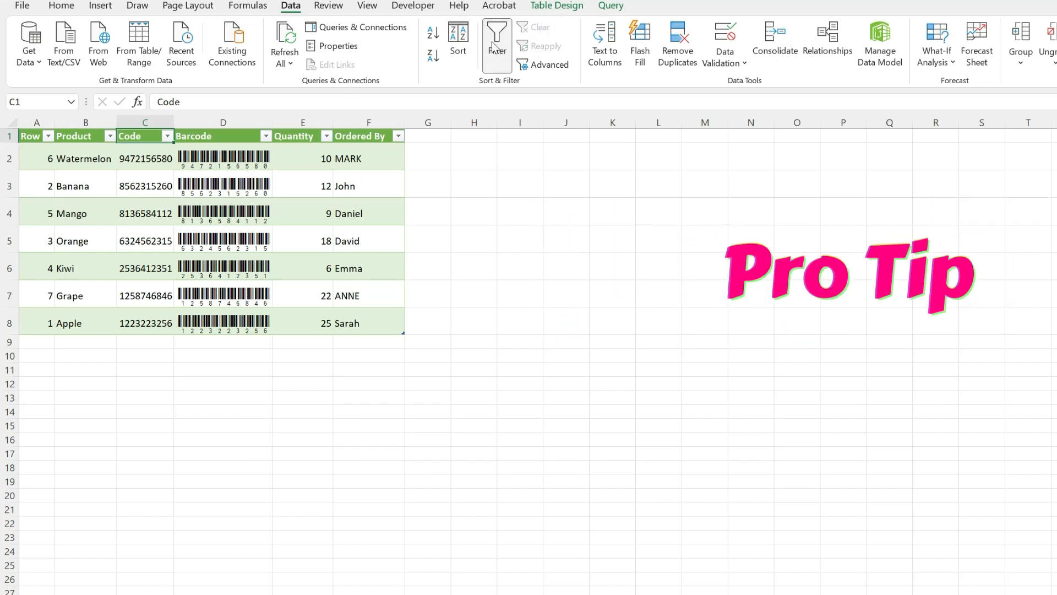
click(433, 38)
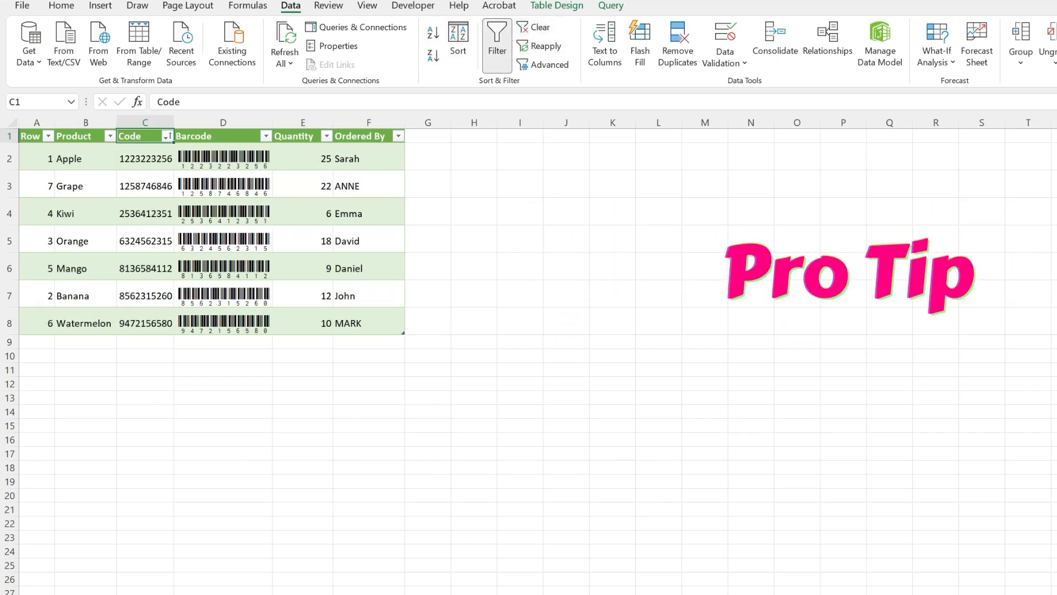
click(475, 223)
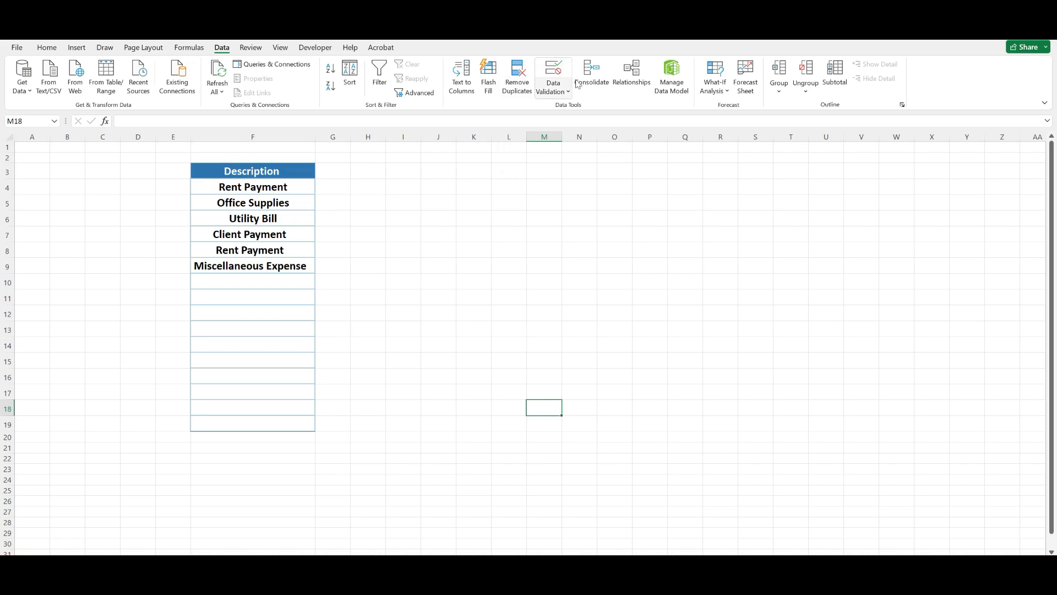
Split the Rent Payment text in cell F4 into two columns using Text to Columns with fixed width.
click(259, 190)
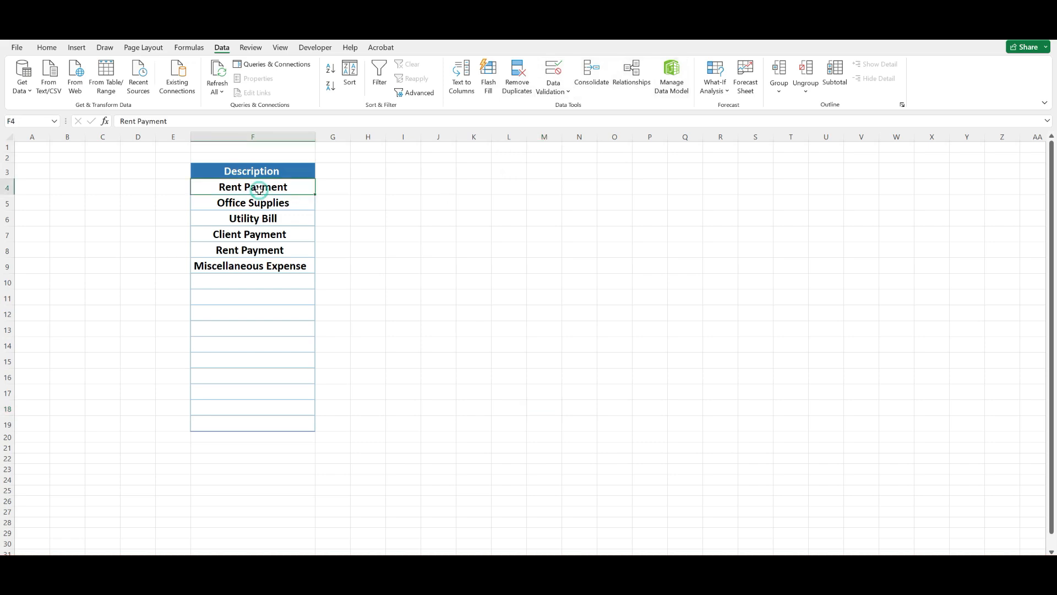
click(466, 89)
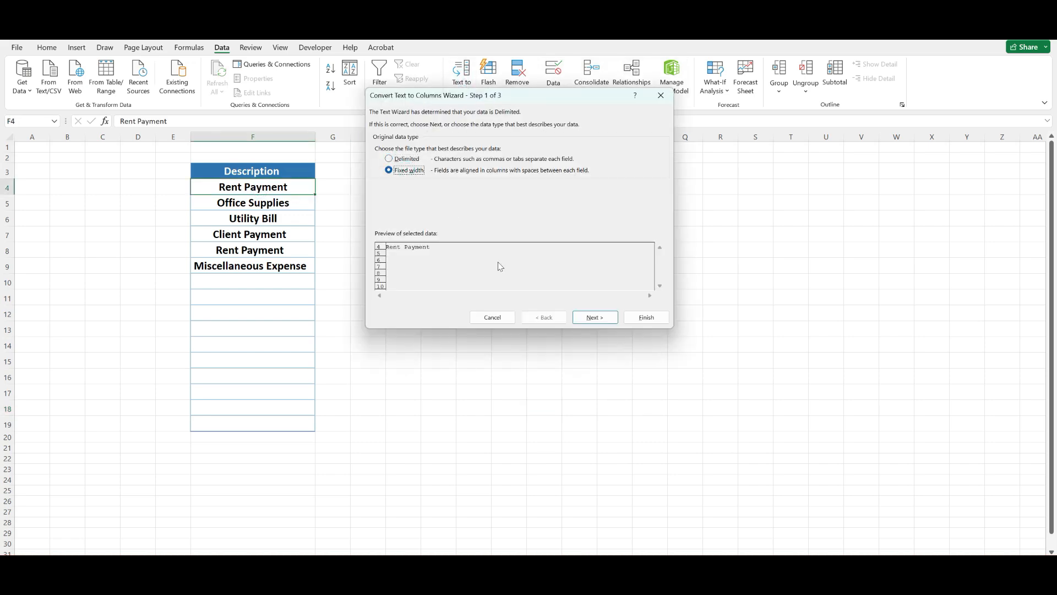
click(589, 320)
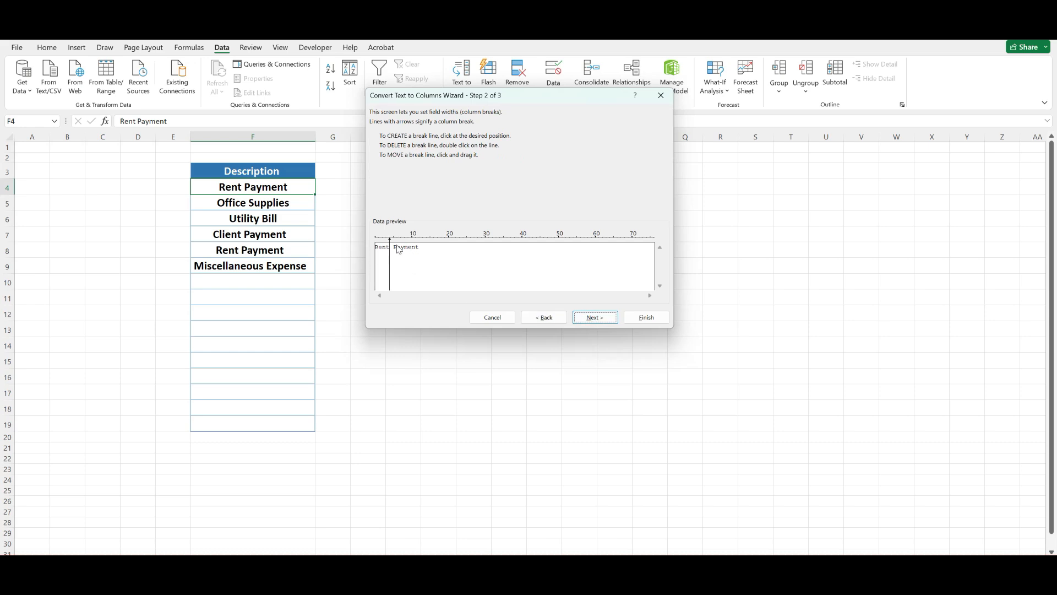
click(589, 317)
click(645, 320)
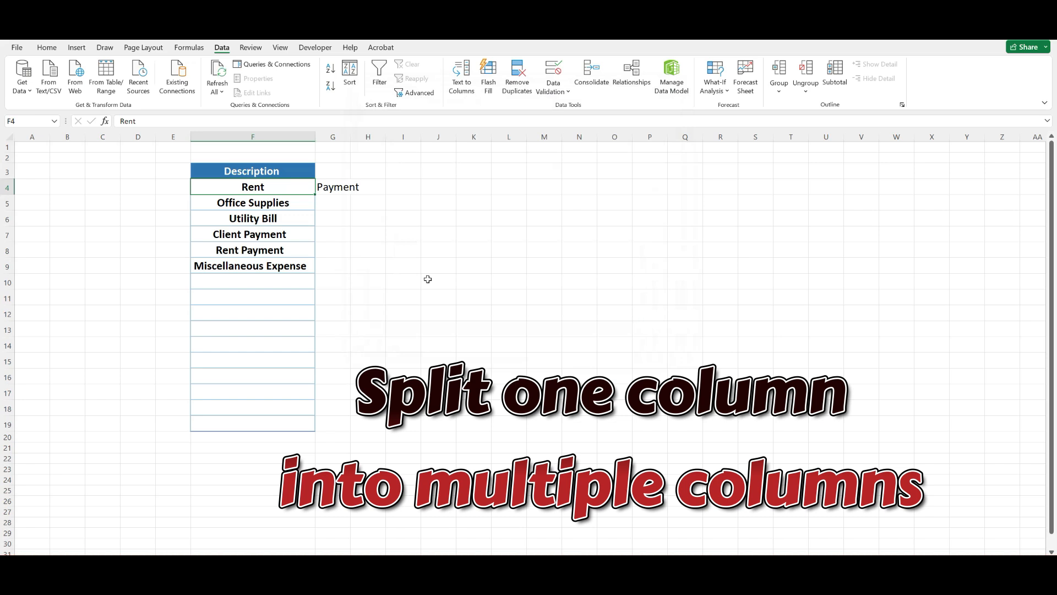
click(337, 204)
Split the Miscellaneous Expense text in cell F9 into two columns using fixed width and the General format.
click(280, 268)
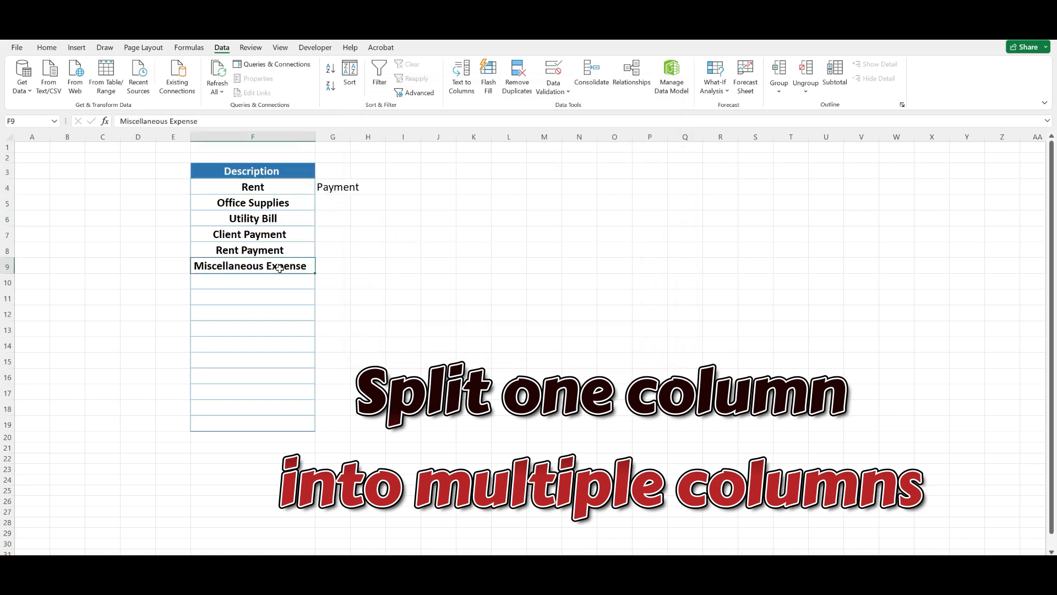
click(461, 75)
key(Down)
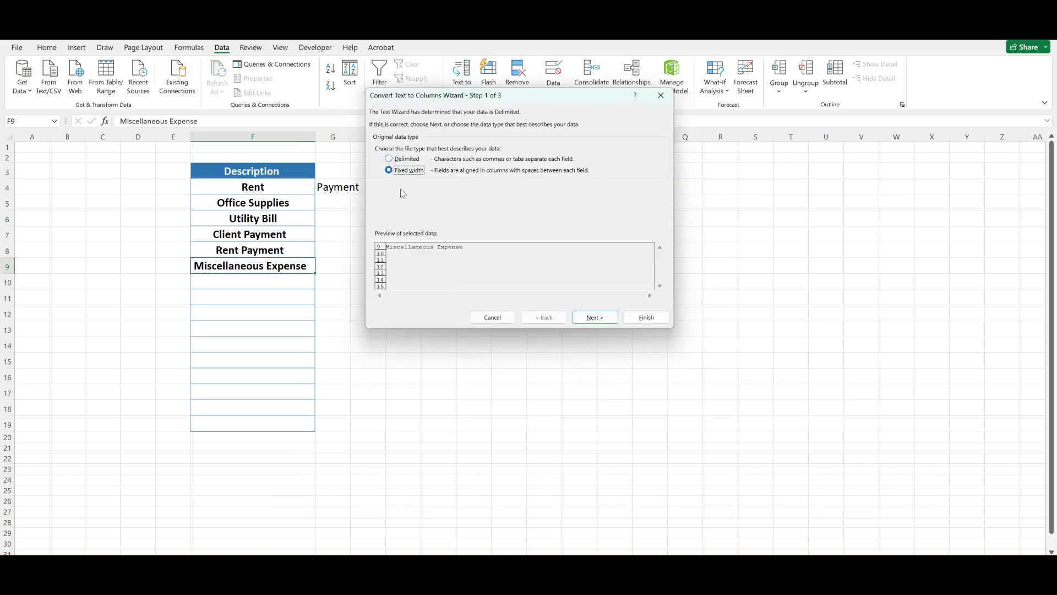
click(584, 318)
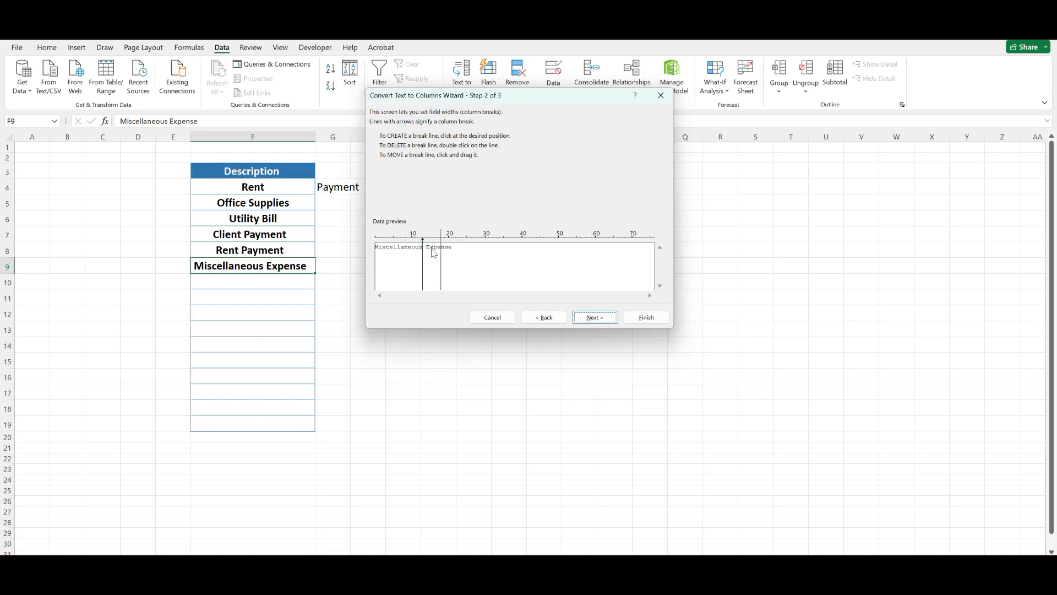
click(609, 325)
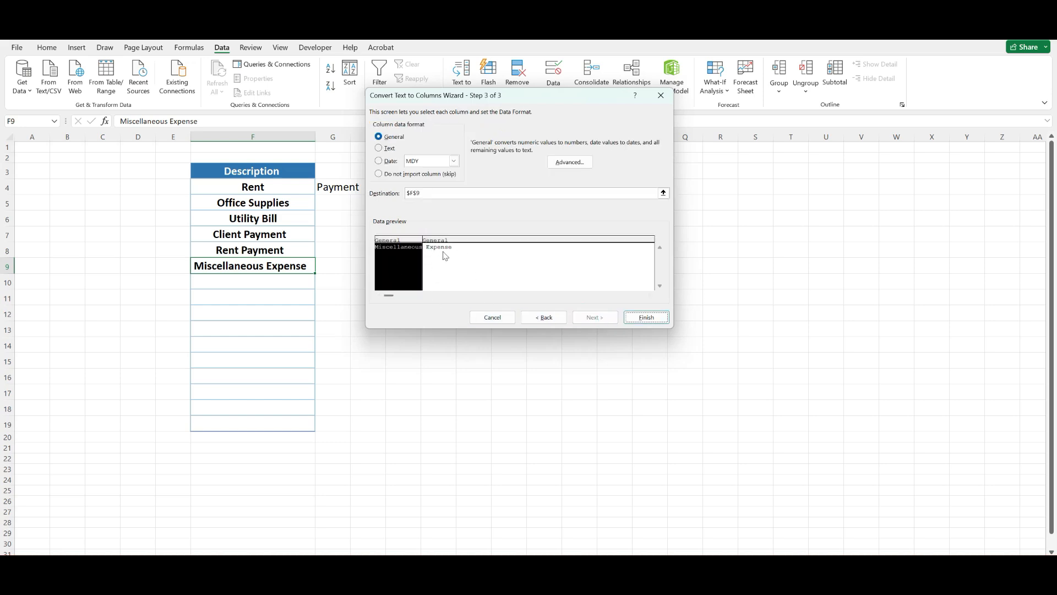
click(642, 312)
click(344, 221)
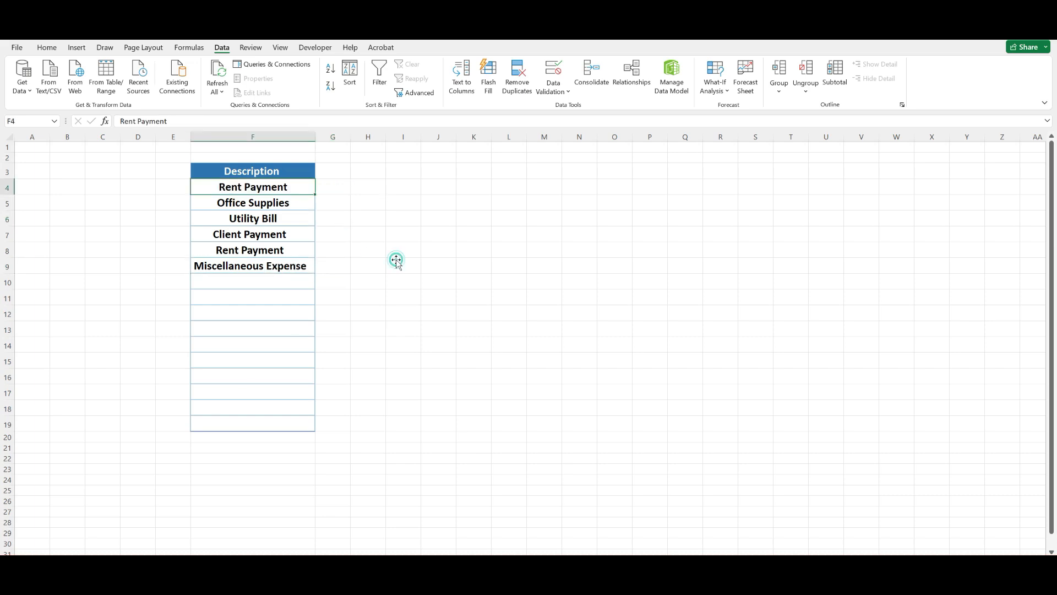
Copy the Rent Payment entry from cell F4 into cells F10, F11 and F12.
click(396, 263)
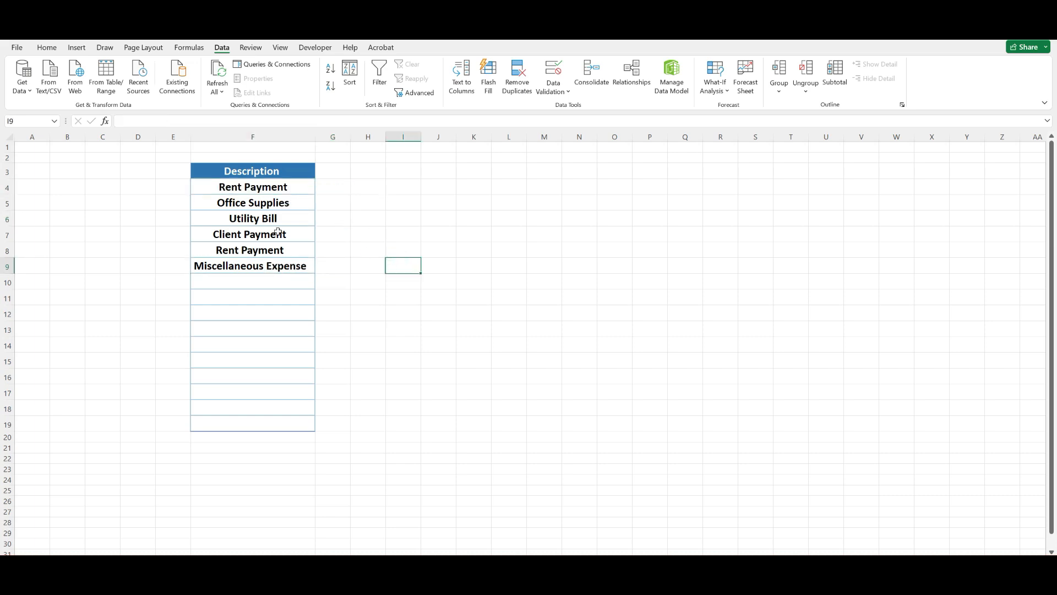
click(248, 286)
click(227, 190)
key(ctrl+c)
click(245, 285)
key(ctrl+v)
click(244, 301)
key(ctrl+v)
click(244, 314)
key(ctrl+v)
click(244, 329)
Remove the duplicate values from the Description entries in cells F4 to F19.
click(255, 187)
drag(255, 187, 264, 425)
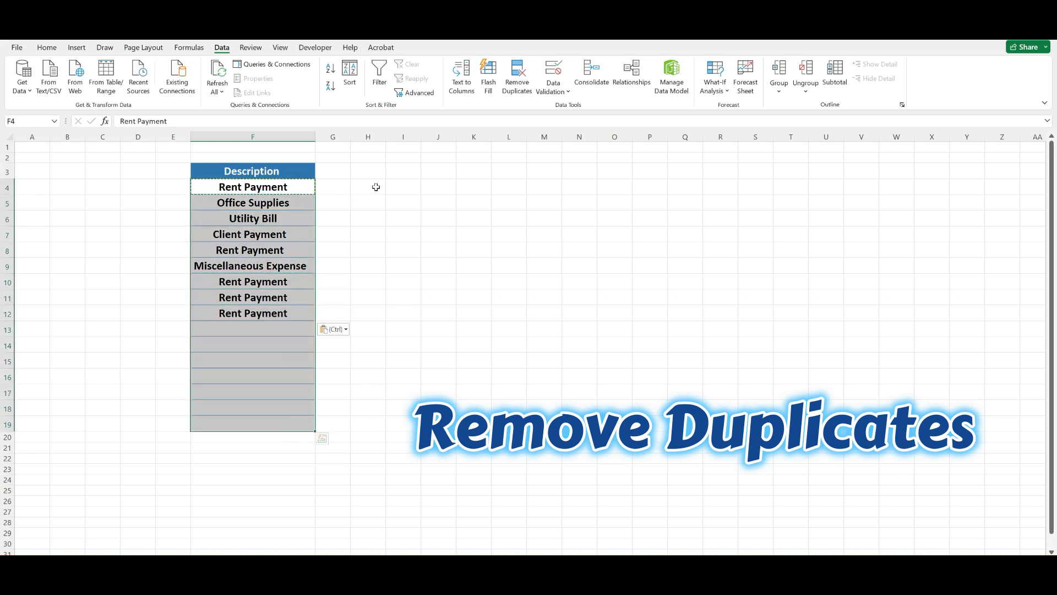
click(518, 88)
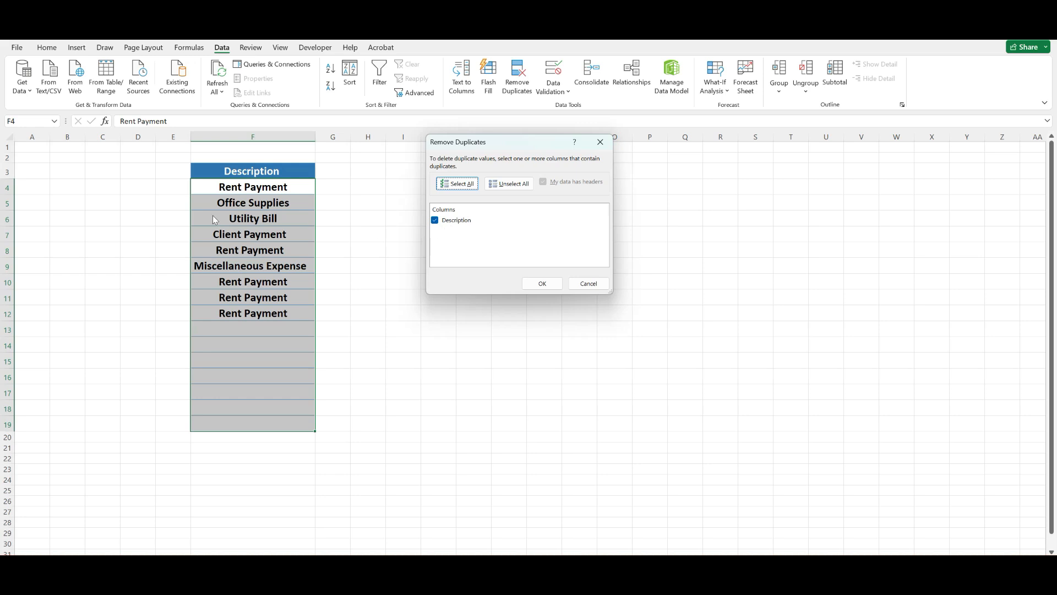
click(542, 283)
click(532, 332)
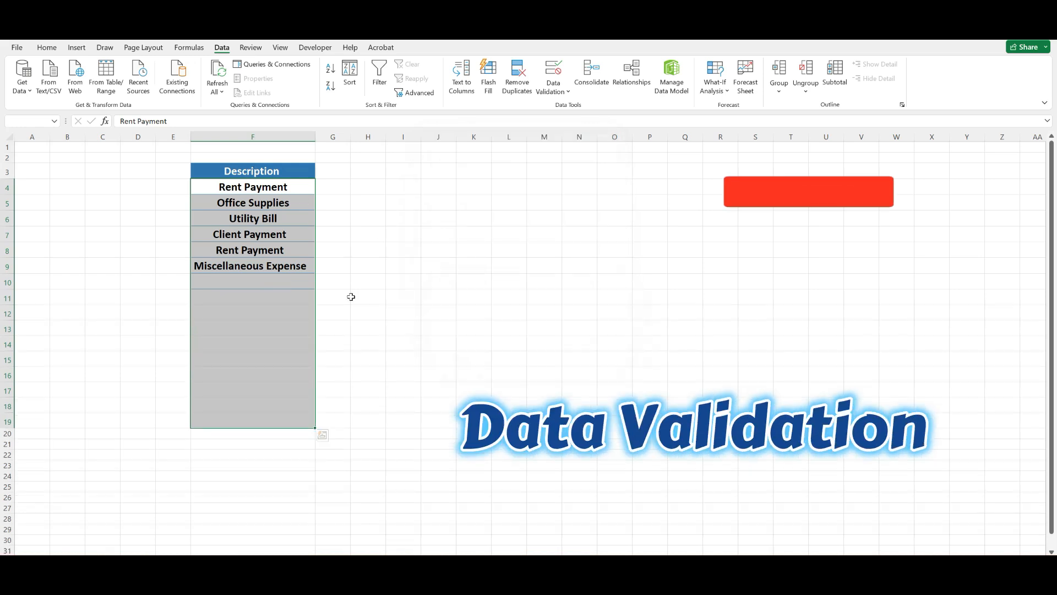
Clear the repeated Rent Payment entries from cells F10 to F12 of the Description column.
click(273, 250)
click(280, 214)
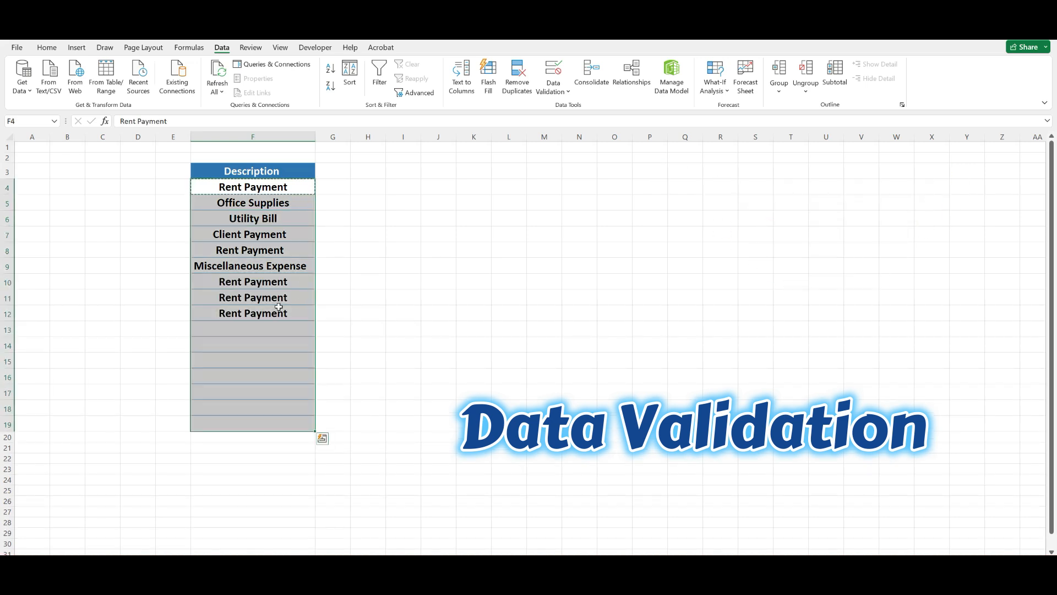
click(276, 310)
drag(253, 283, 256, 335)
key(Delete)
click(286, 356)
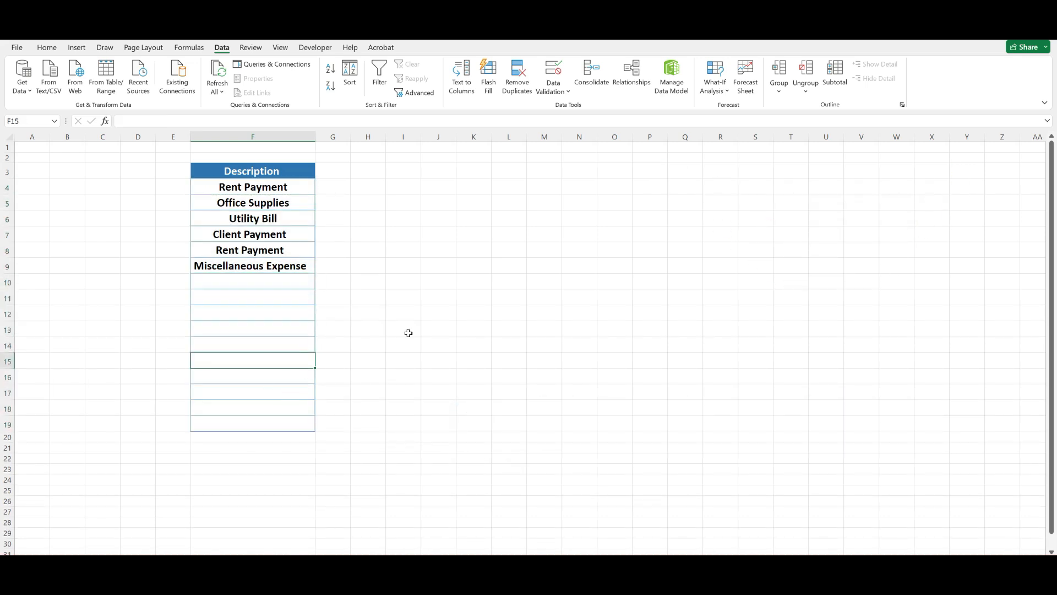
click(231, 297)
click(684, 345)
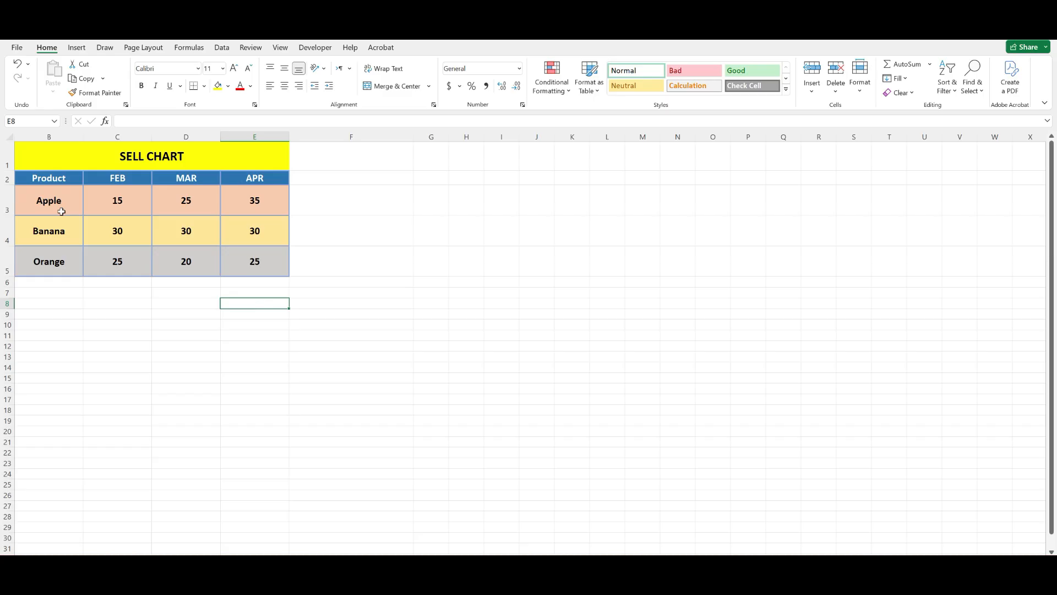
Create a line-chart forecast worksheet from Apple's sales figures in C3:E3, showing the forecast options and keeping the forecast end at 45.
click(222, 47)
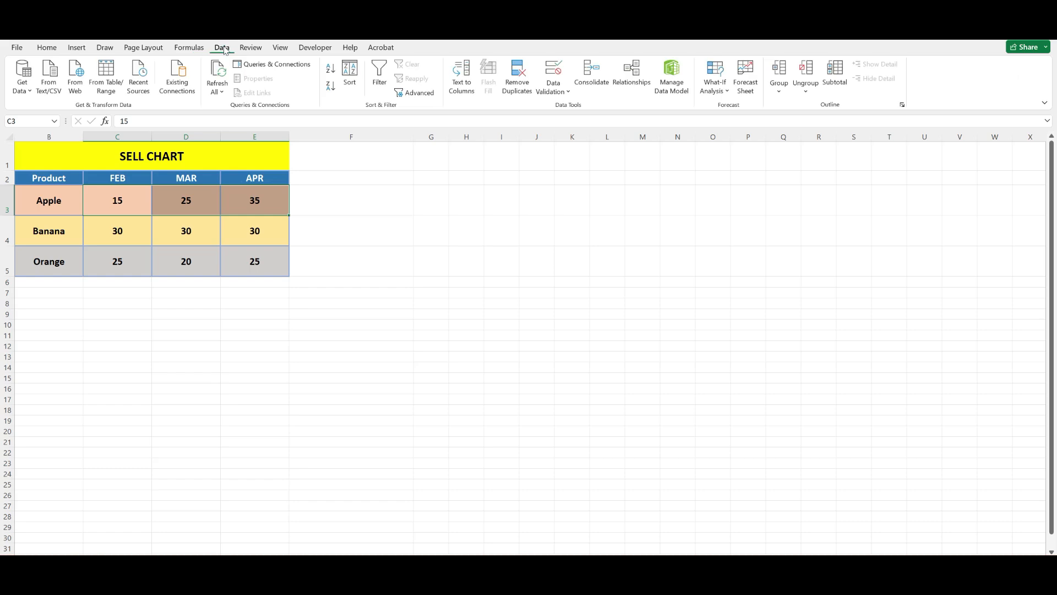
click(746, 78)
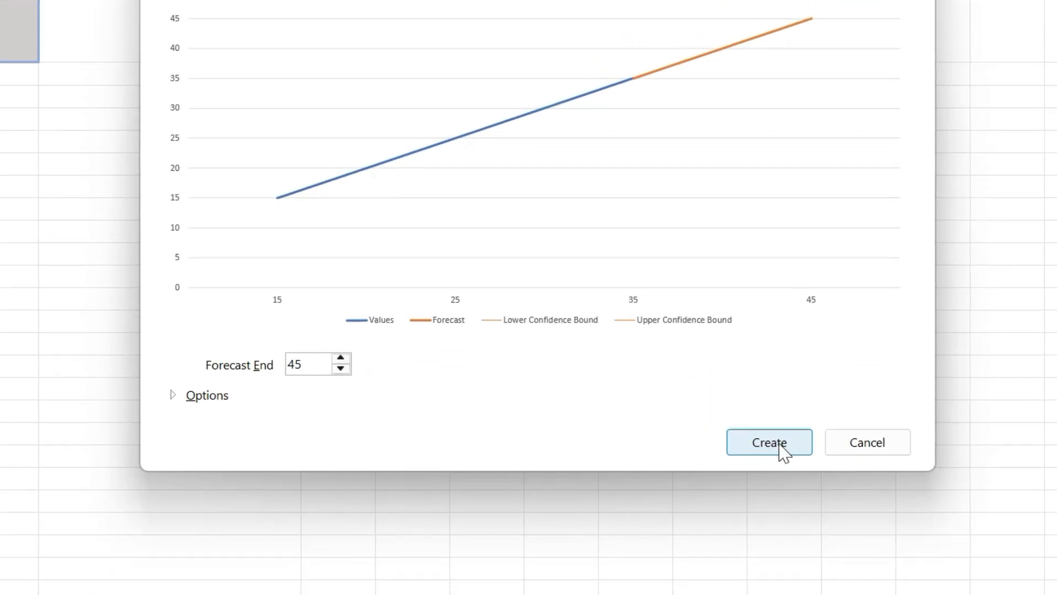
click(172, 394)
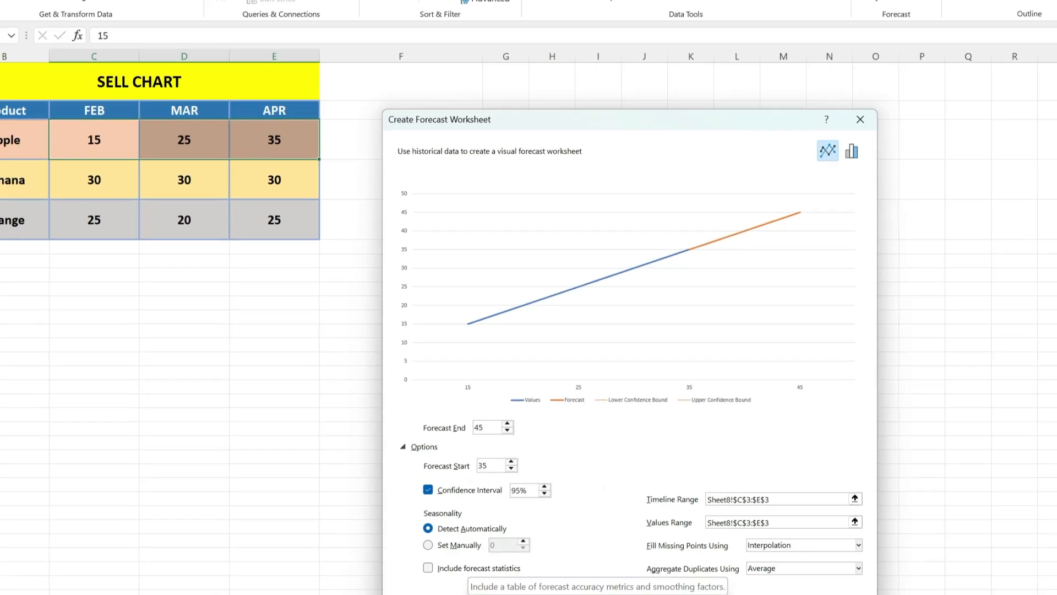
click(772, 593)
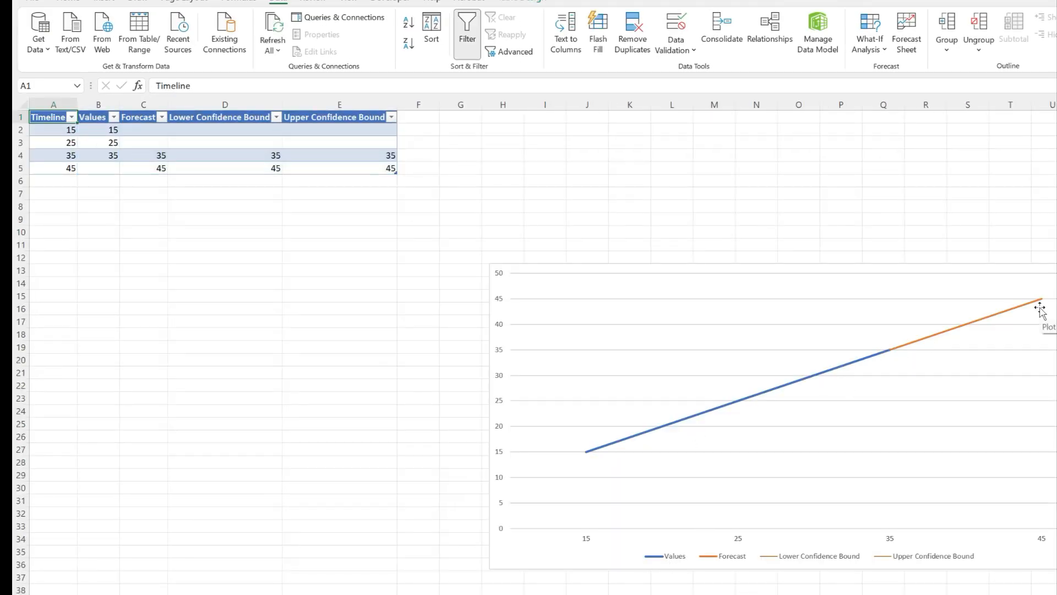
click(52, 208)
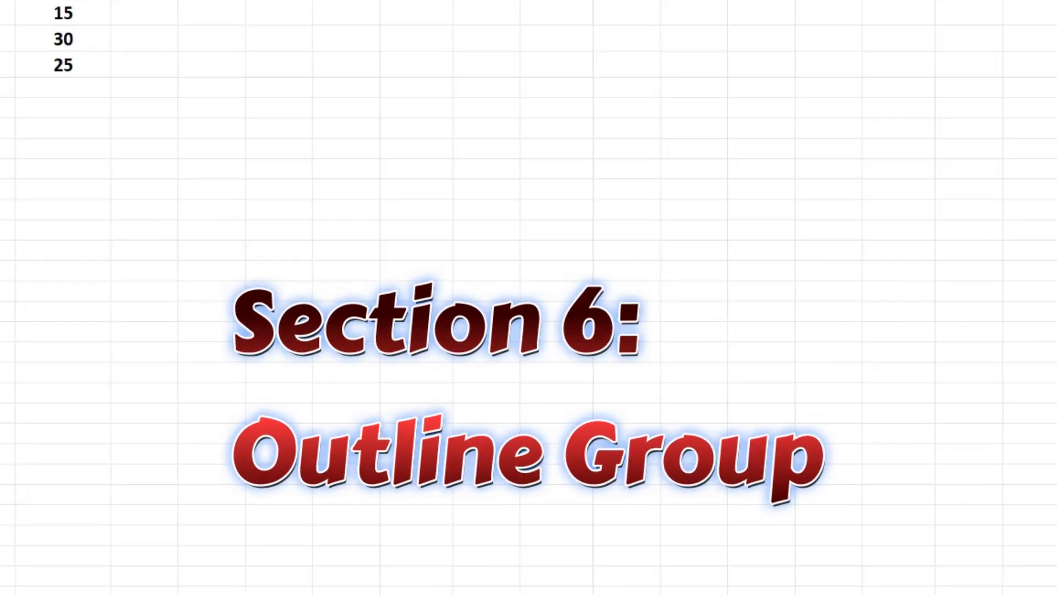
Group the Product column B, collapse the group and expand it again.
click(126, 286)
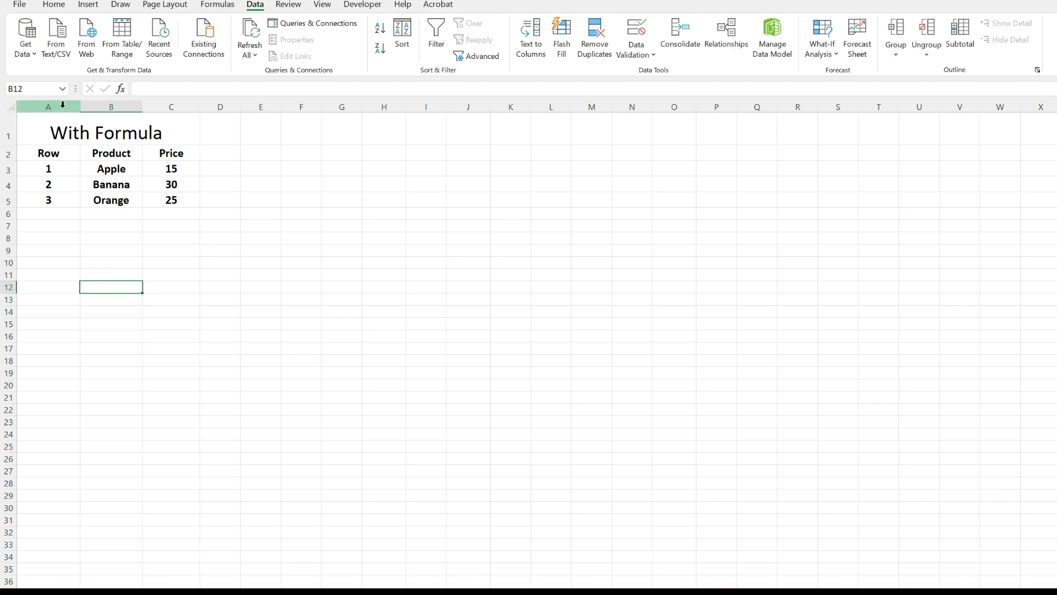
click(101, 105)
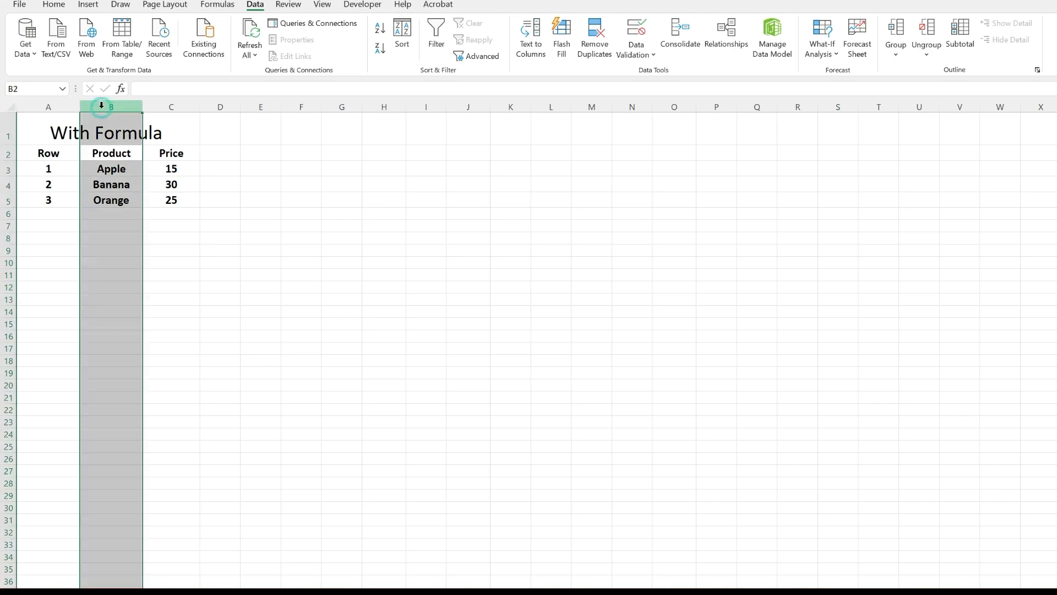
click(901, 54)
click(908, 74)
click(171, 109)
click(110, 107)
click(109, 278)
Add the Row column A to the column grouping, collapse the grouped columns and expand them again.
click(49, 132)
click(896, 53)
click(911, 74)
click(110, 263)
click(171, 107)
click(46, 106)
click(48, 194)
Group the Apple row 3, collapse the row group and expand it again.
click(8, 195)
click(896, 53)
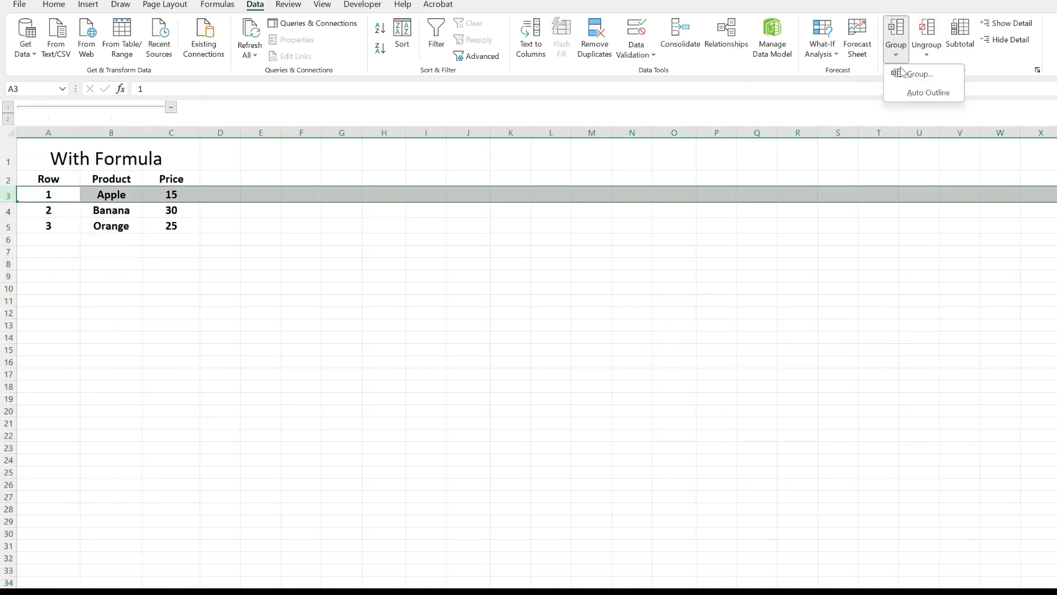
click(906, 73)
click(20, 210)
click(17, 195)
click(87, 264)
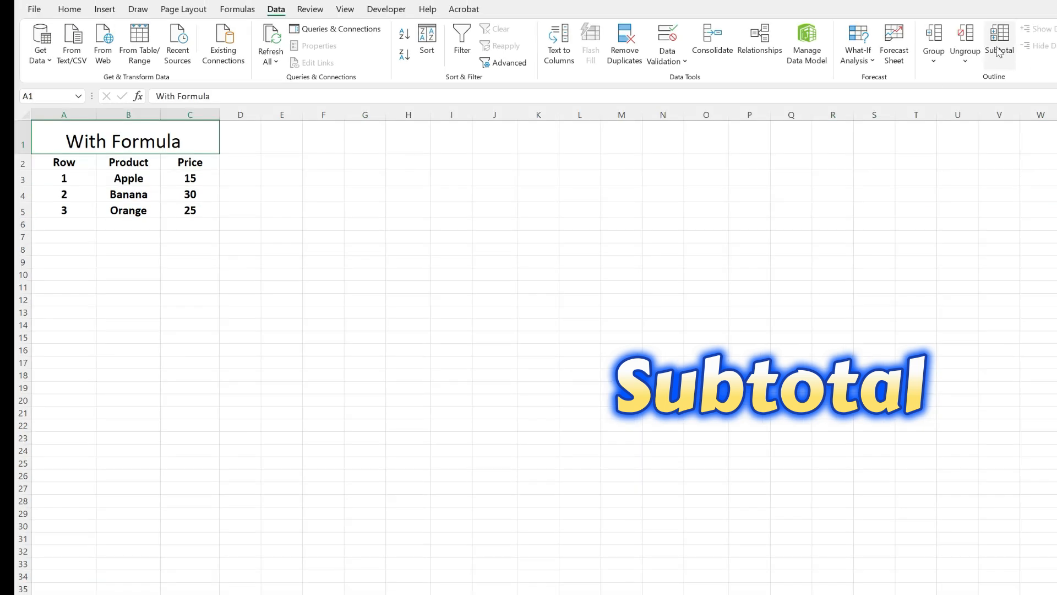
Add subtotals to the product table that sum Price at each change in Row.
click(998, 53)
click(552, 391)
click(634, 484)
click(172, 334)
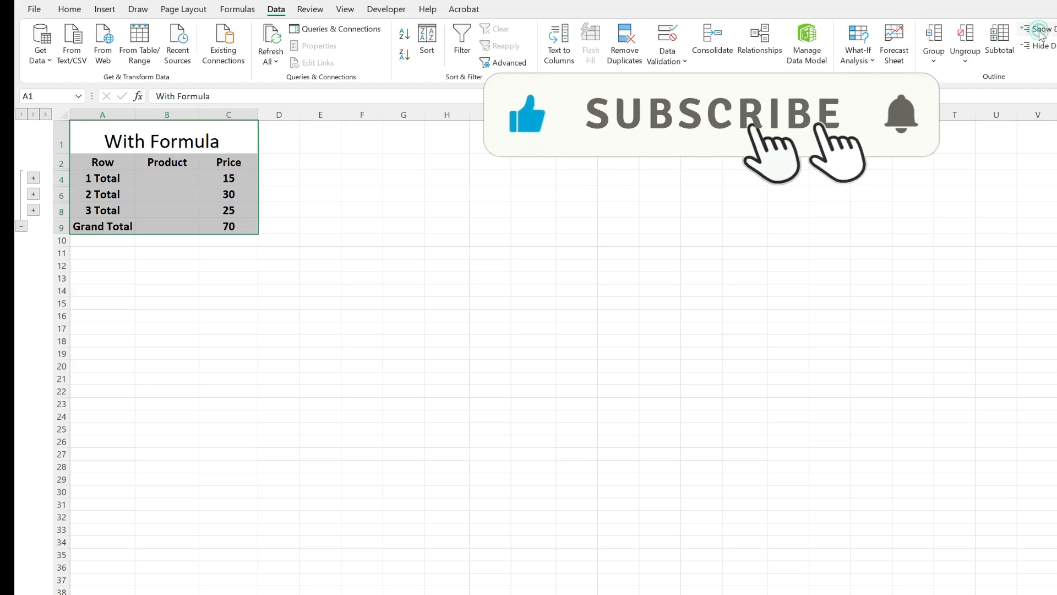
Show the hidden detail rows of the subtotalled product table and select the table.
click(1039, 31)
click(309, 411)
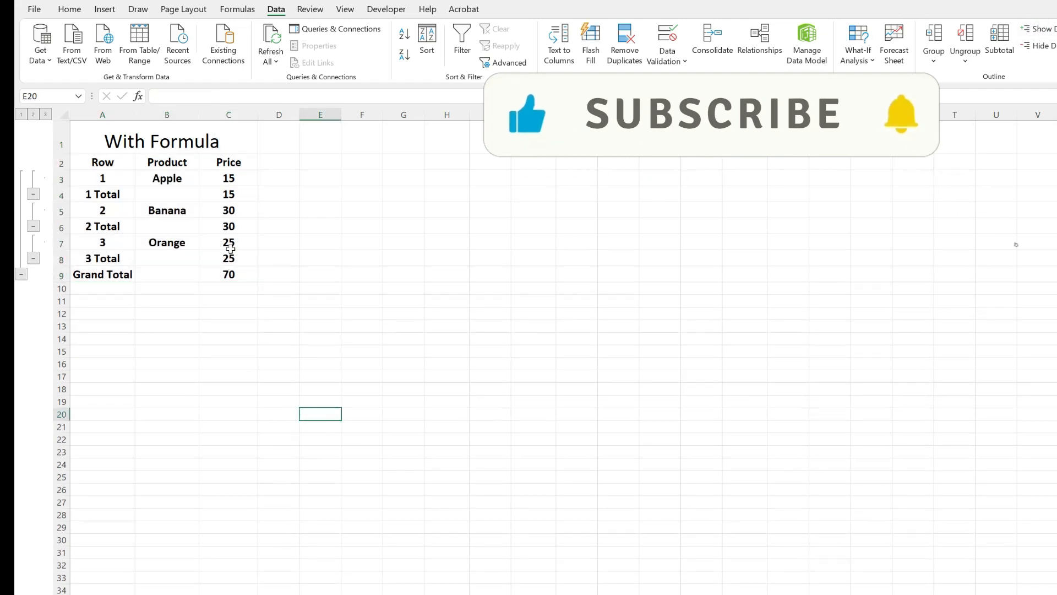
click(205, 303)
drag(174, 140, 193, 259)
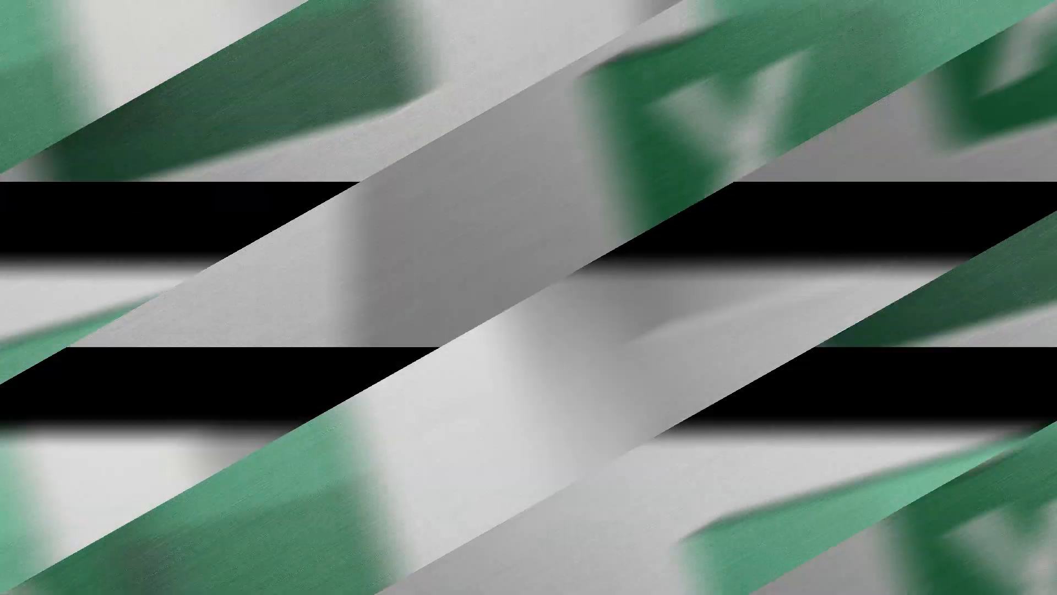